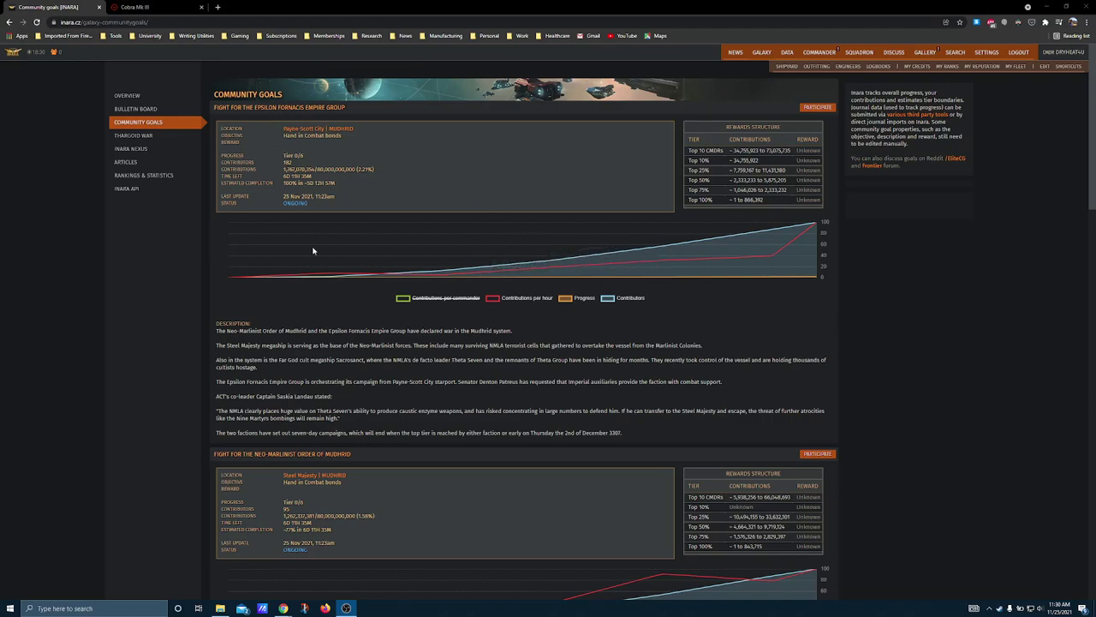
# - Locate and highlight the Neo-Marlinist and Epsilon Fornacis goal headings
pyautogui.scroll(-3, 314, 251)
pyautogui.scroll(-1, 206, 138)
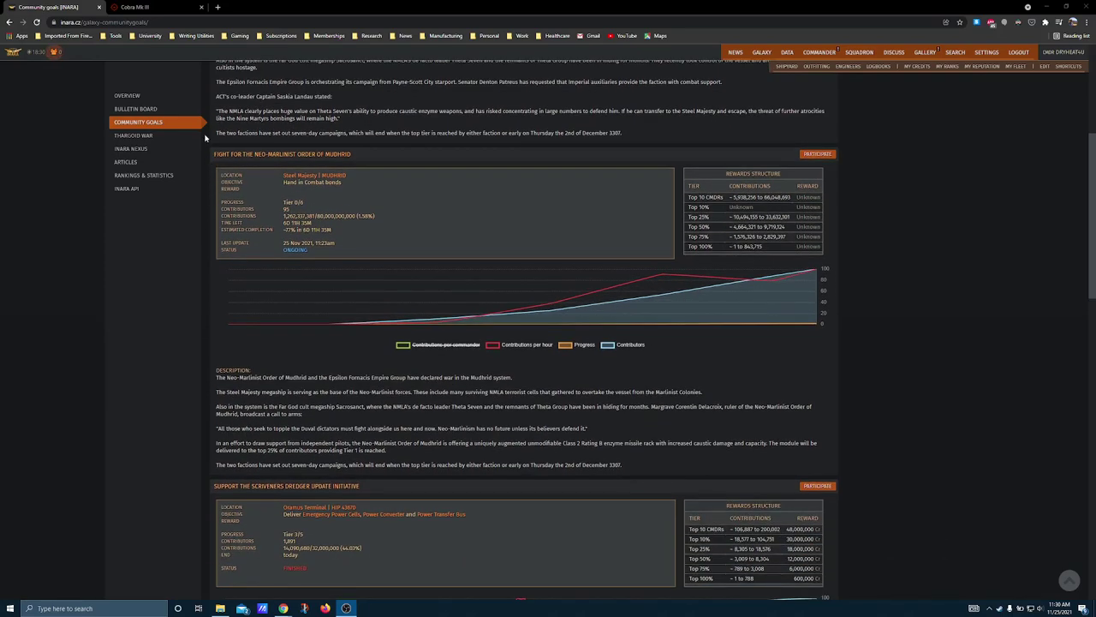
pyautogui.moveTo(355, 155); pyautogui.dragTo(218, 157)
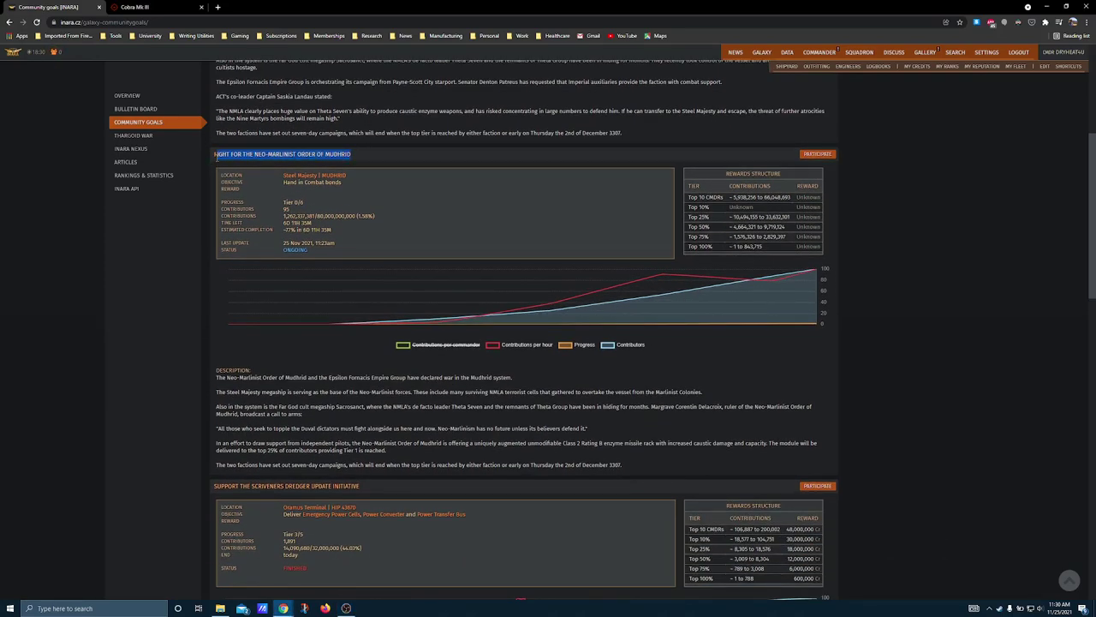
pyautogui.click(189, 225)
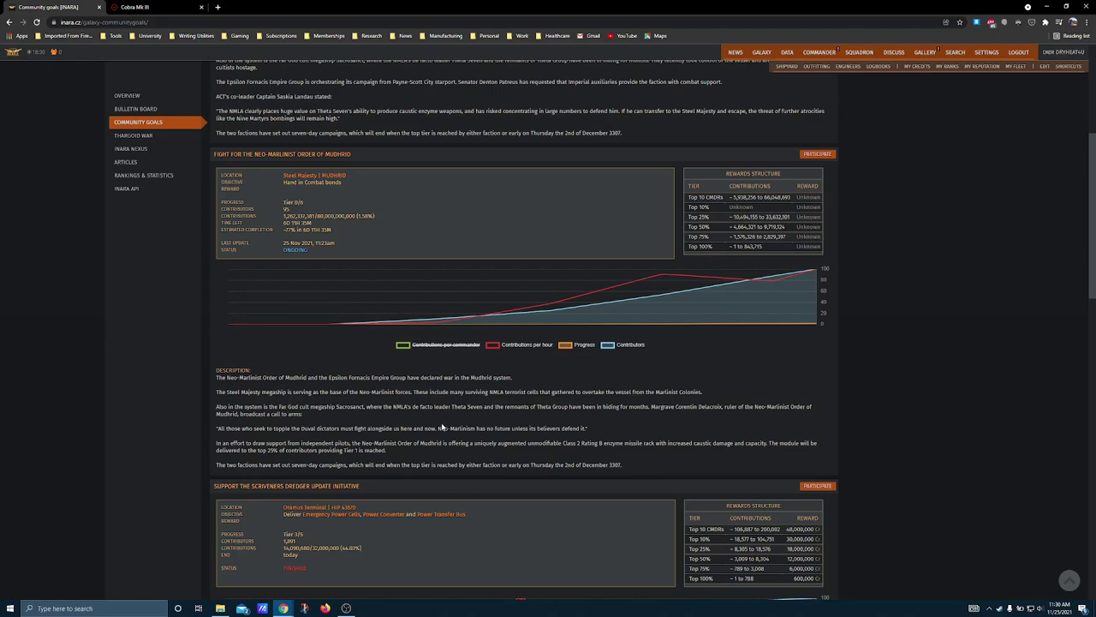
pyautogui.scroll(4, 442, 425)
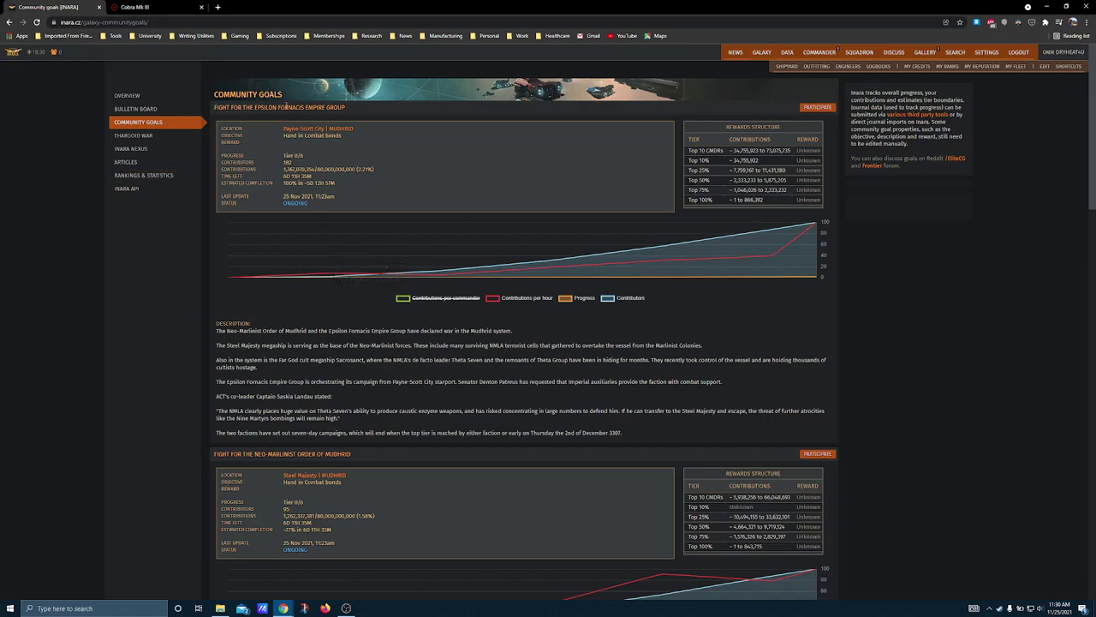
pyautogui.moveTo(253, 105); pyautogui.dragTo(214, 107)
pyautogui.click(362, 108)
# - Compare estimated completions: Epsilon Fornacis 100% in ~5D 12H 57M versus Neo-Marlinist in 6D 11H 35M
pyautogui.moveTo(282, 184); pyautogui.dragTo(343, 186)
pyautogui.click(394, 237)
pyautogui.scroll(-2, 394, 237)
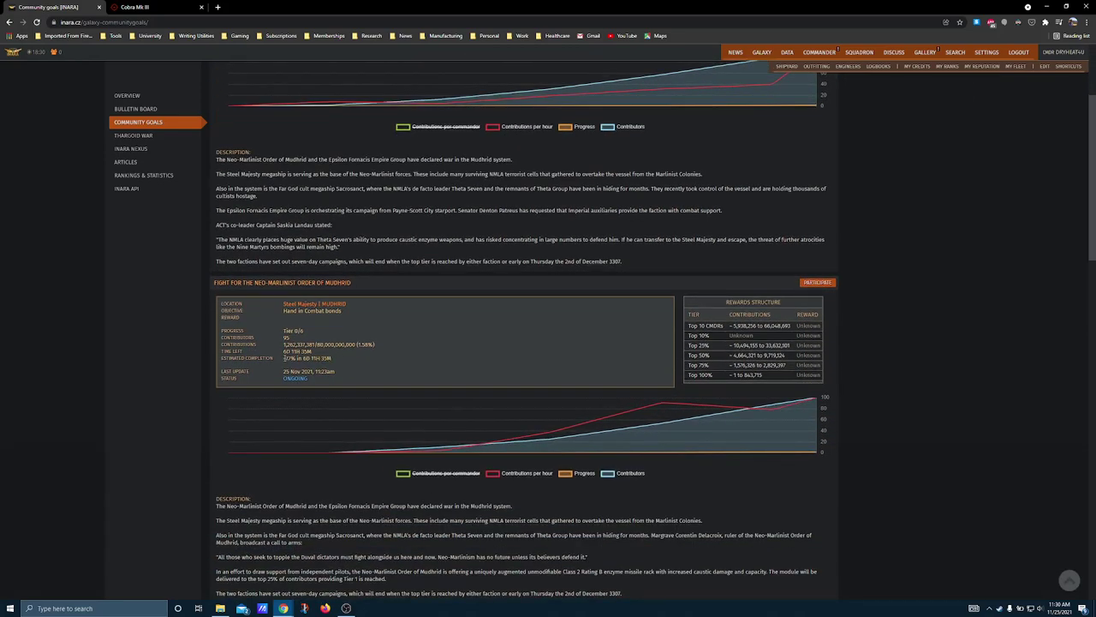
pyautogui.moveTo(284, 358); pyautogui.dragTo(324, 368)
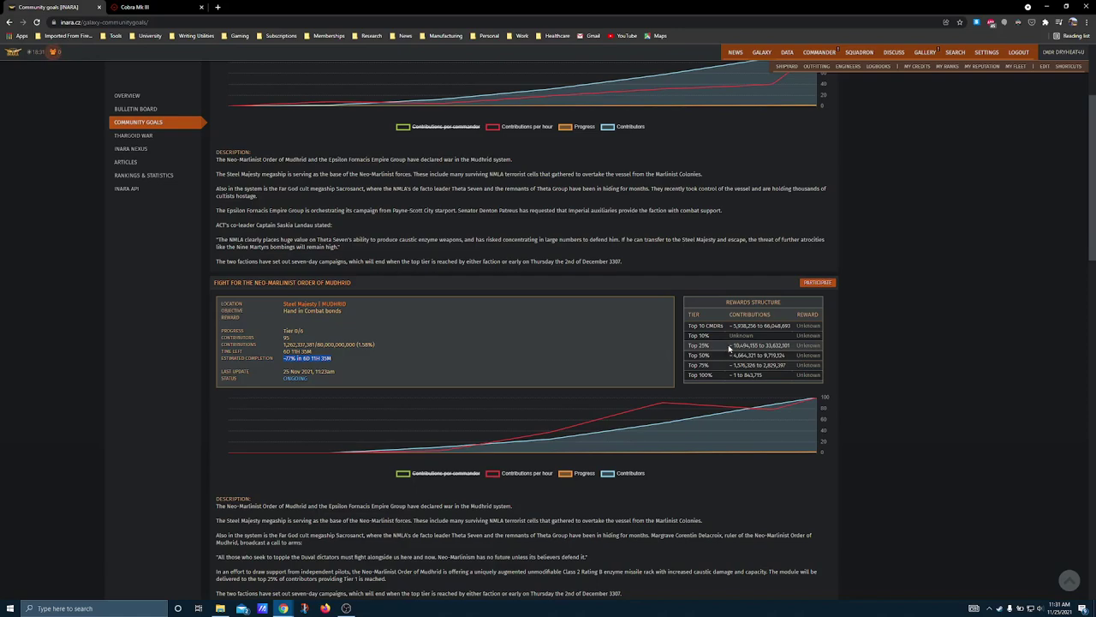
# - Mark Neo-Marlinist's Top 25% range, then Epsilon Fornacis's 182 contributors and ~7,759,167–11,431,180 bracket
pyautogui.moveTo(730, 345); pyautogui.dragTo(796, 347)
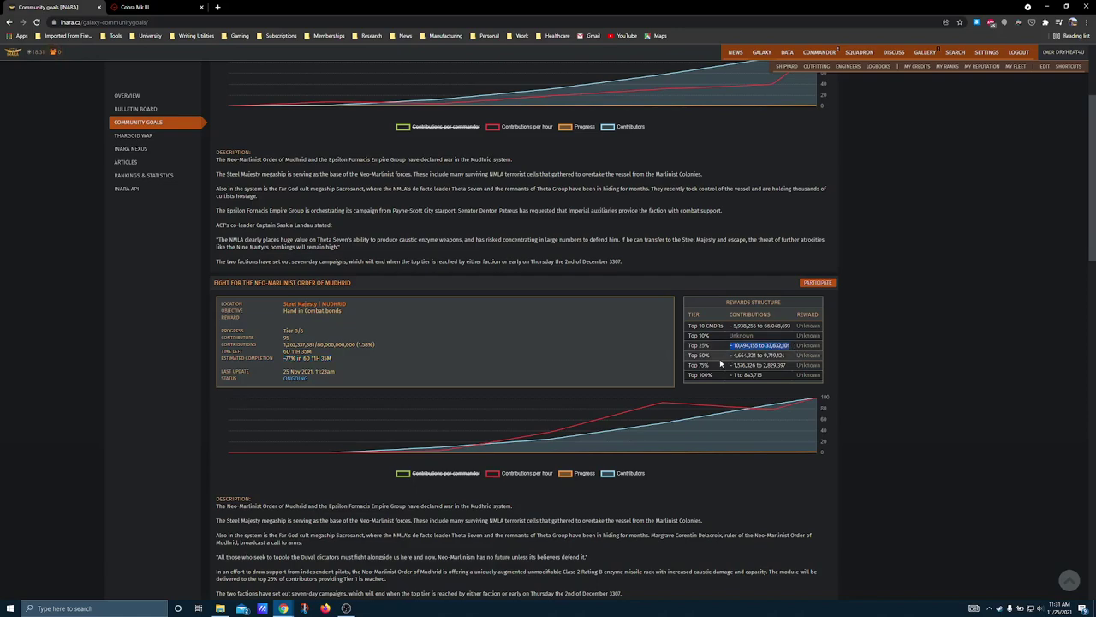
pyautogui.scroll(1, 760, 352)
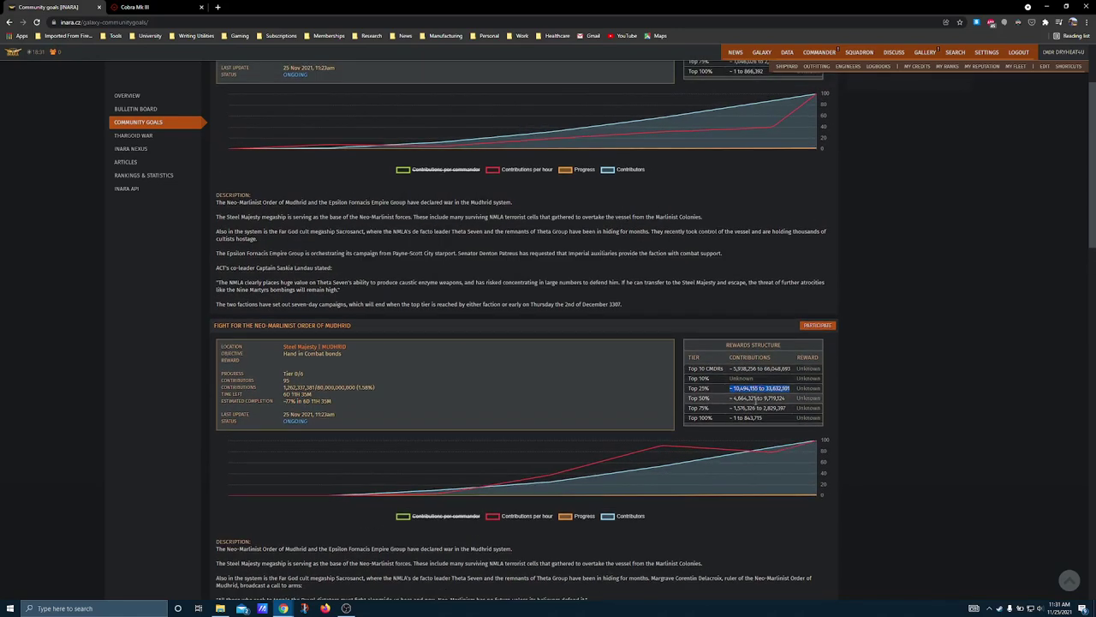
pyautogui.scroll(1, 702, 388)
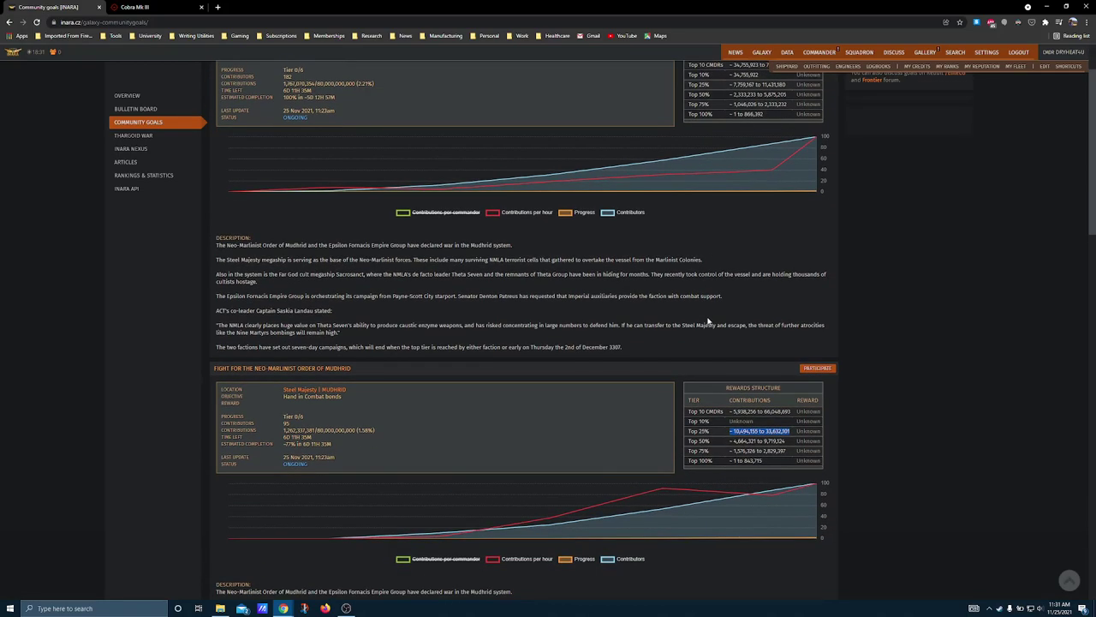
pyautogui.scroll(2, 708, 322)
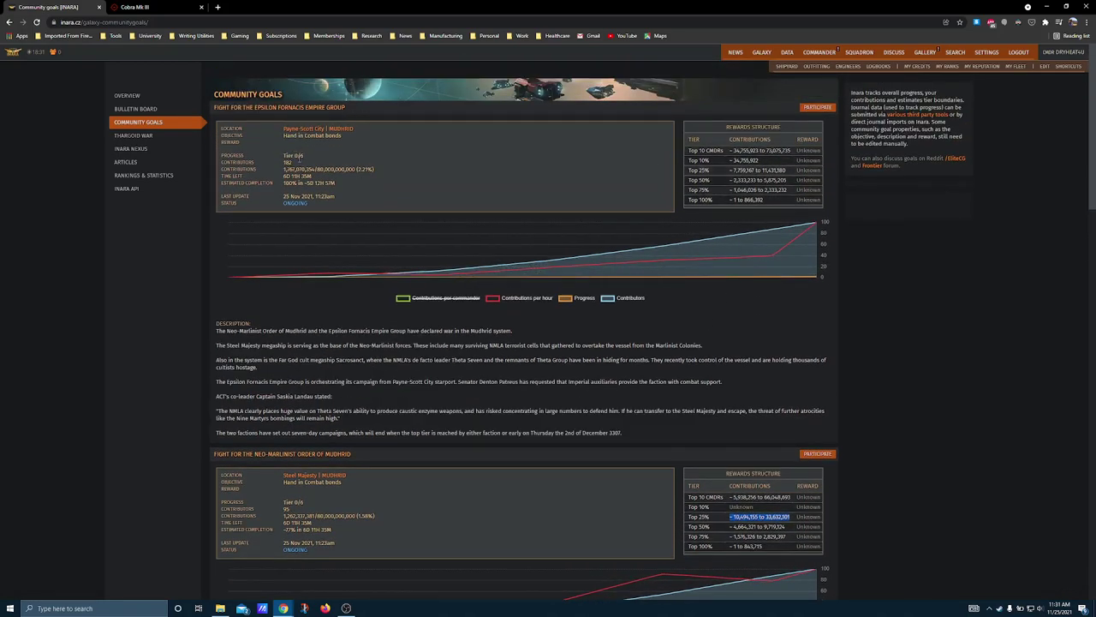
pyautogui.moveTo(299, 162); pyautogui.dragTo(268, 166)
pyautogui.moveTo(729, 171); pyautogui.dragTo(796, 171)
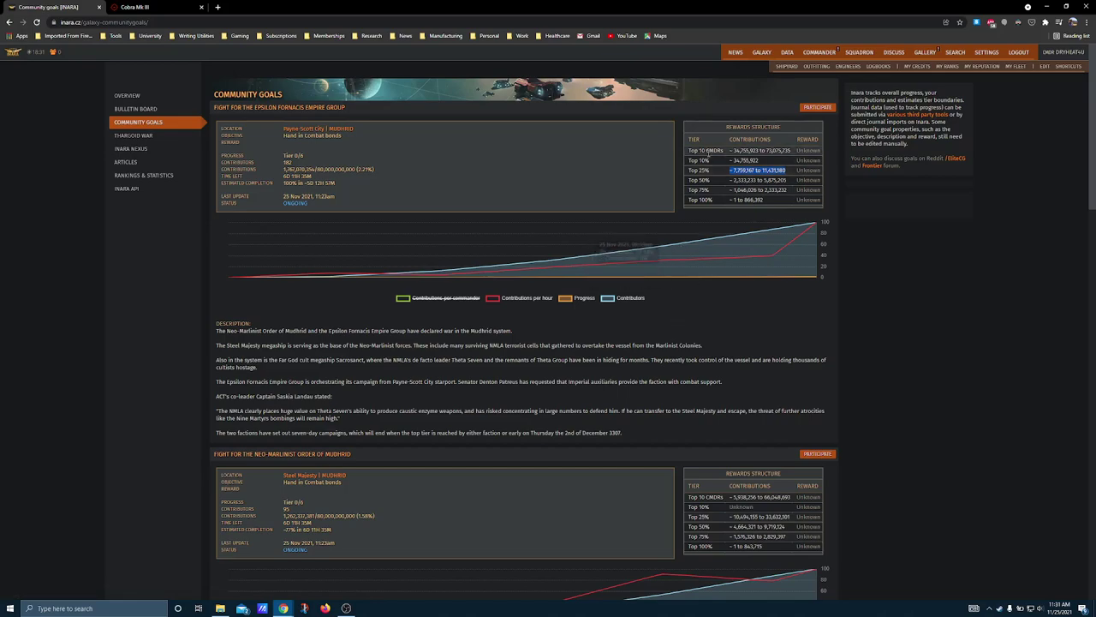
pyautogui.scroll(-1, 741, 257)
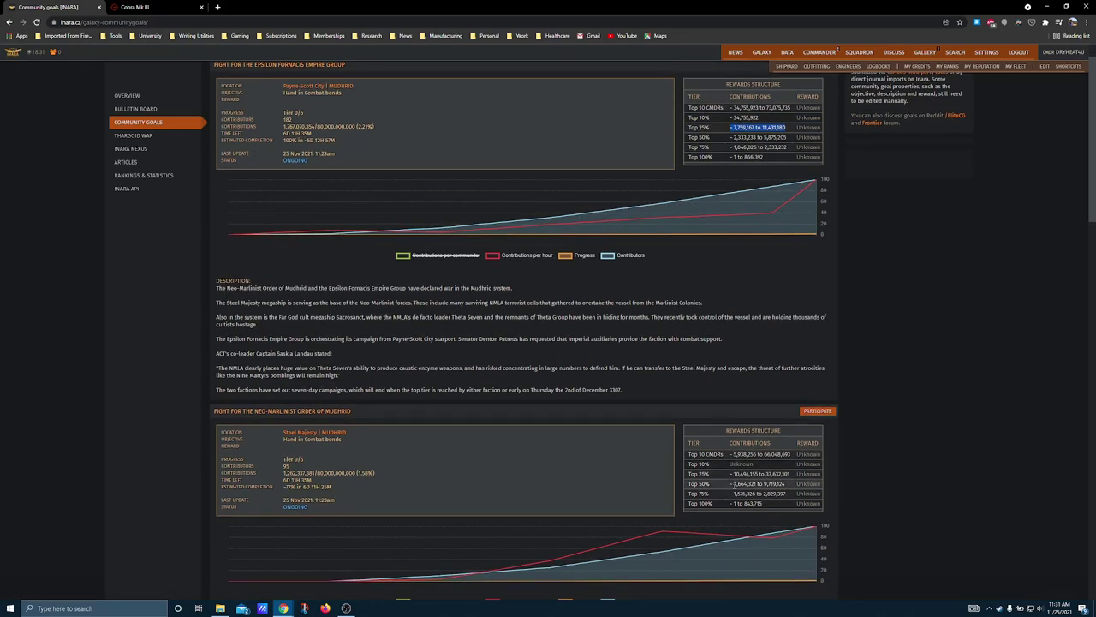
pyautogui.scroll(-2, 760, 474)
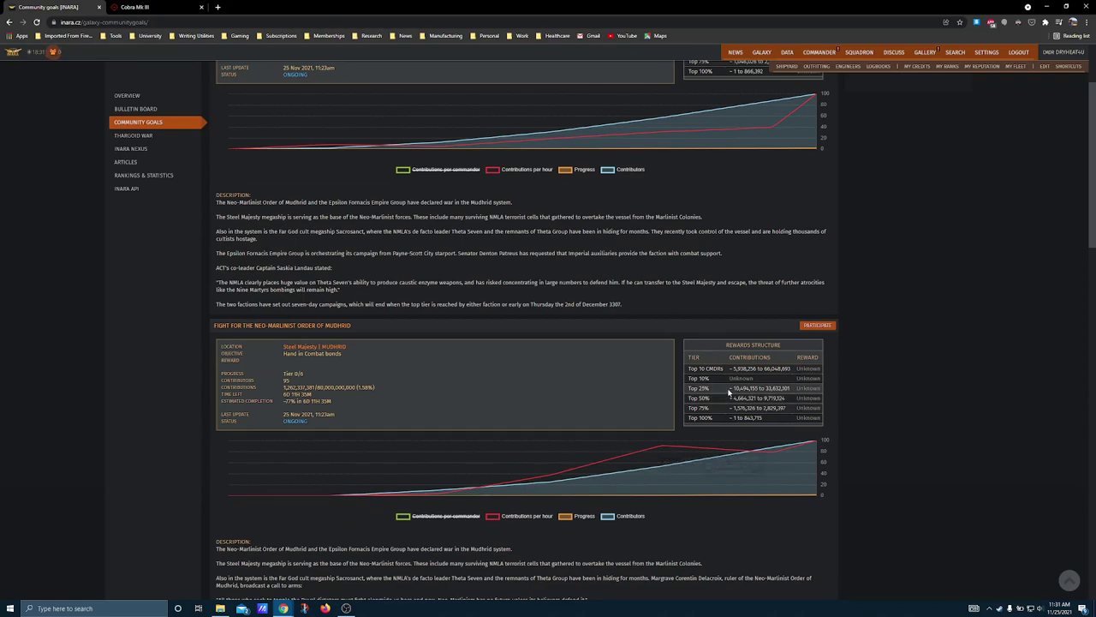
pyautogui.moveTo(728, 388); pyautogui.dragTo(787, 387)
pyautogui.click(708, 299)
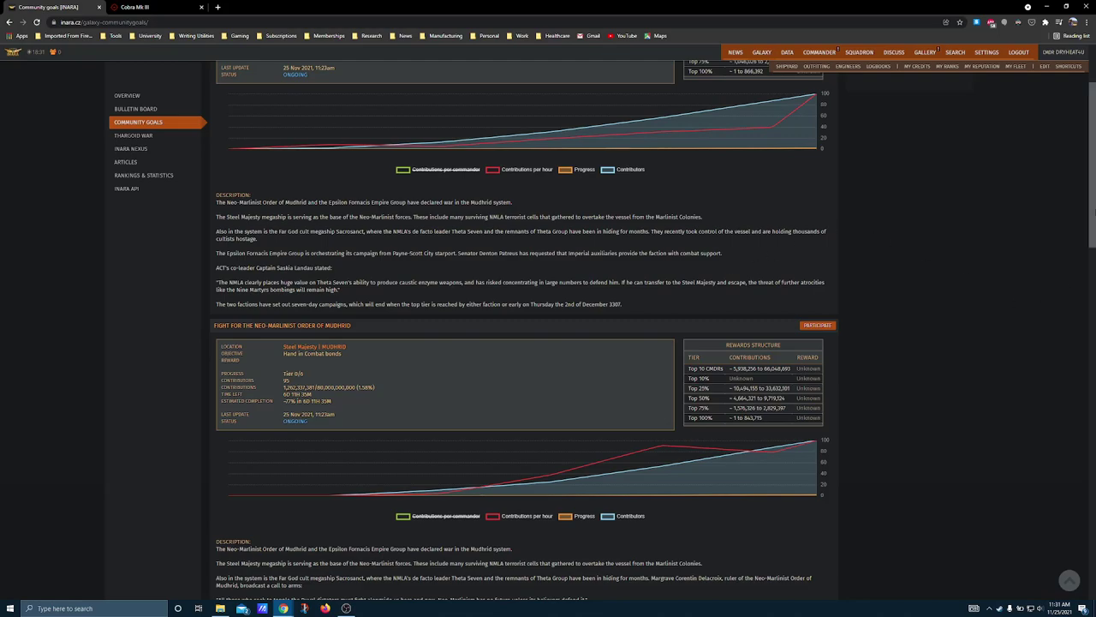
pyautogui.scroll(-2, 814, 305)
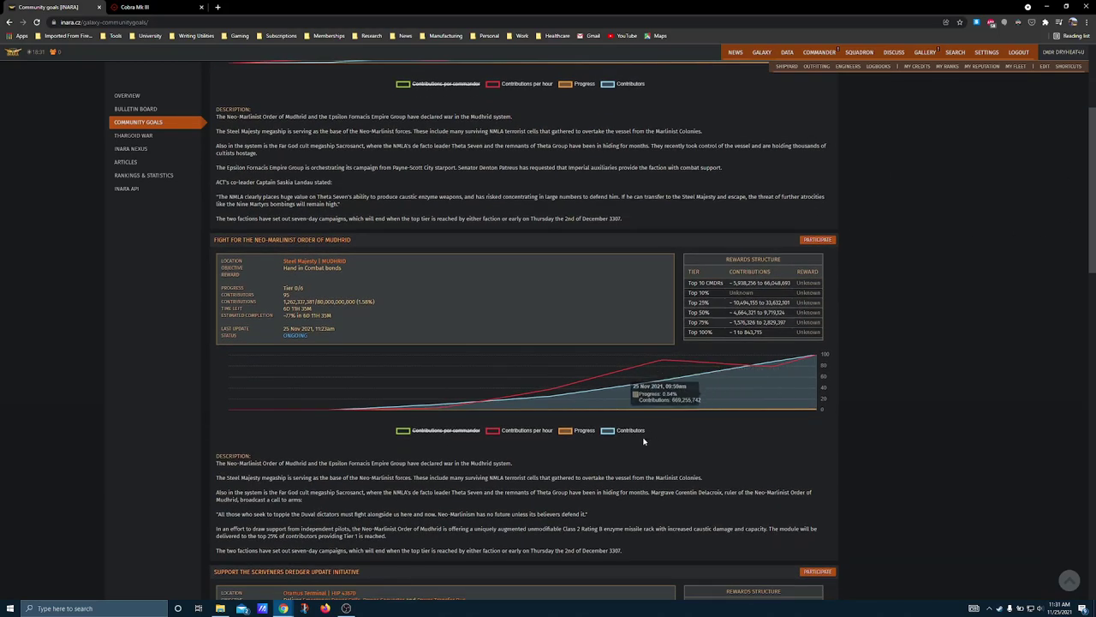
pyautogui.scroll(-1, 660, 477)
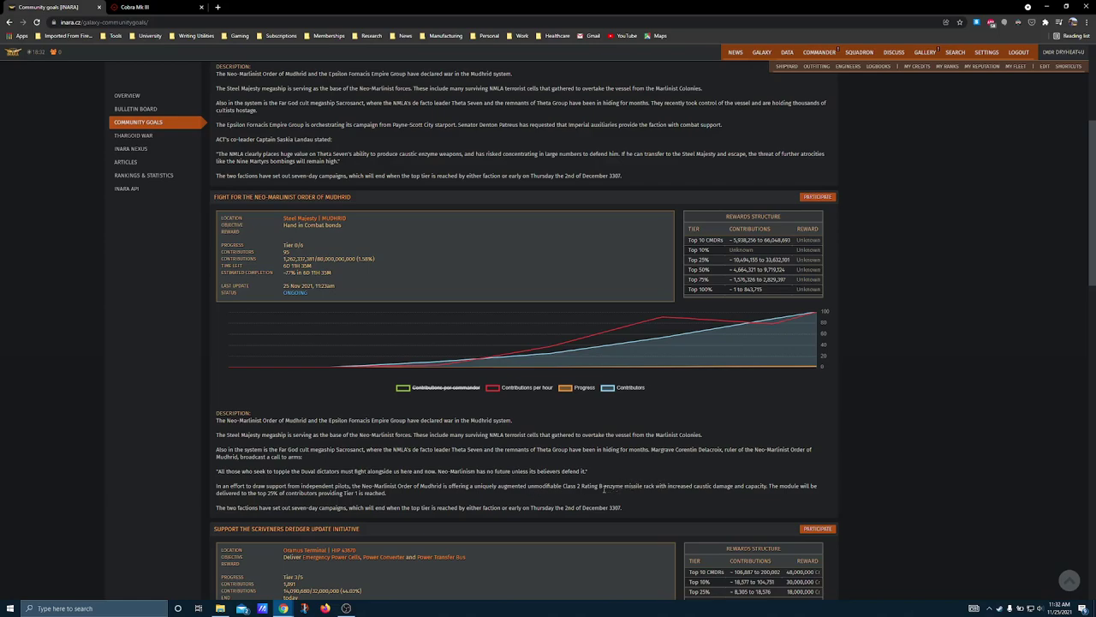
pyautogui.moveTo(603, 485); pyautogui.dragTo(769, 489)
pyautogui.click(793, 485)
# - Switch to the Cobra Mk III build to check the Enzyme Missile Rack's 2.5 DPS and 5 damage
pyautogui.click(146, 7)
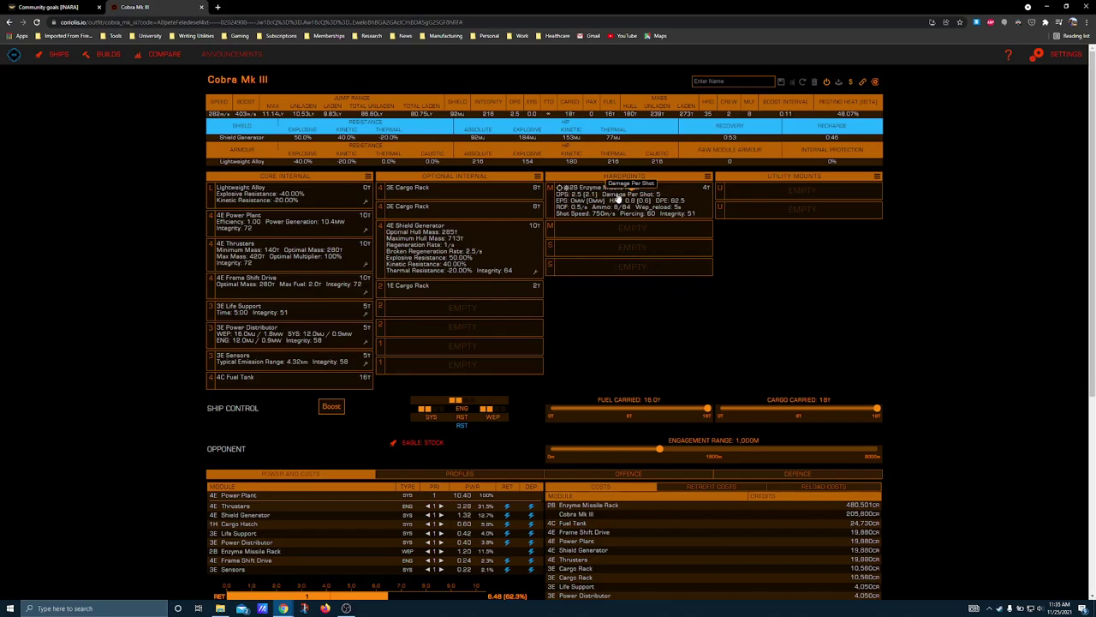
# - Recheck the 'caustic damage' wording in Inara's goal description, then return to the Cobra Mk III build
pyautogui.click(49, 7)
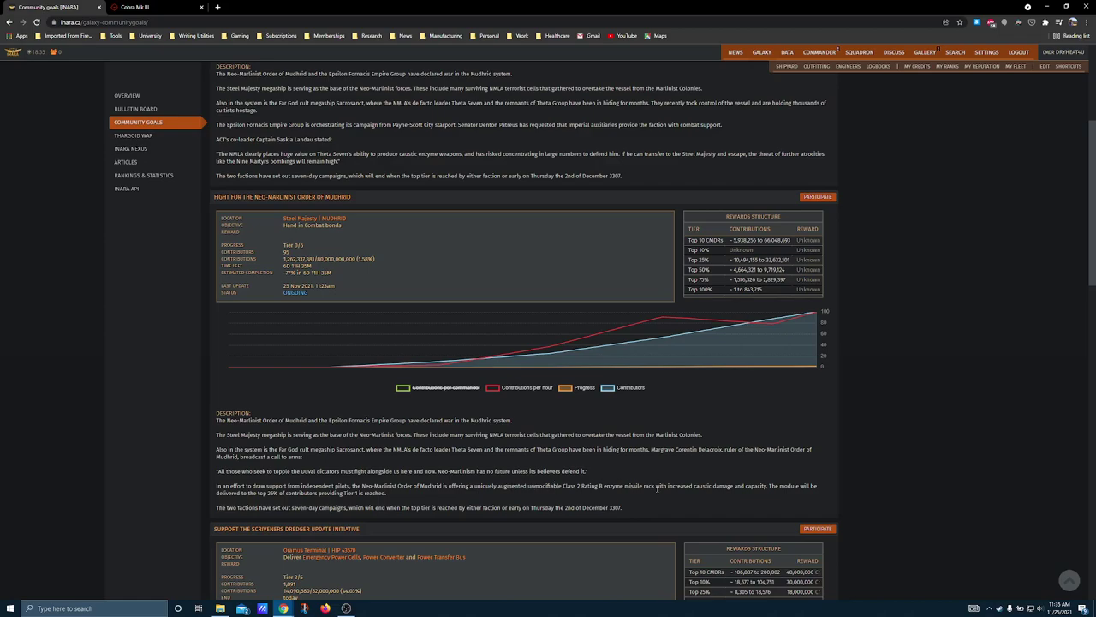
pyautogui.moveTo(694, 486); pyautogui.dragTo(734, 486)
pyautogui.click(137, 7)
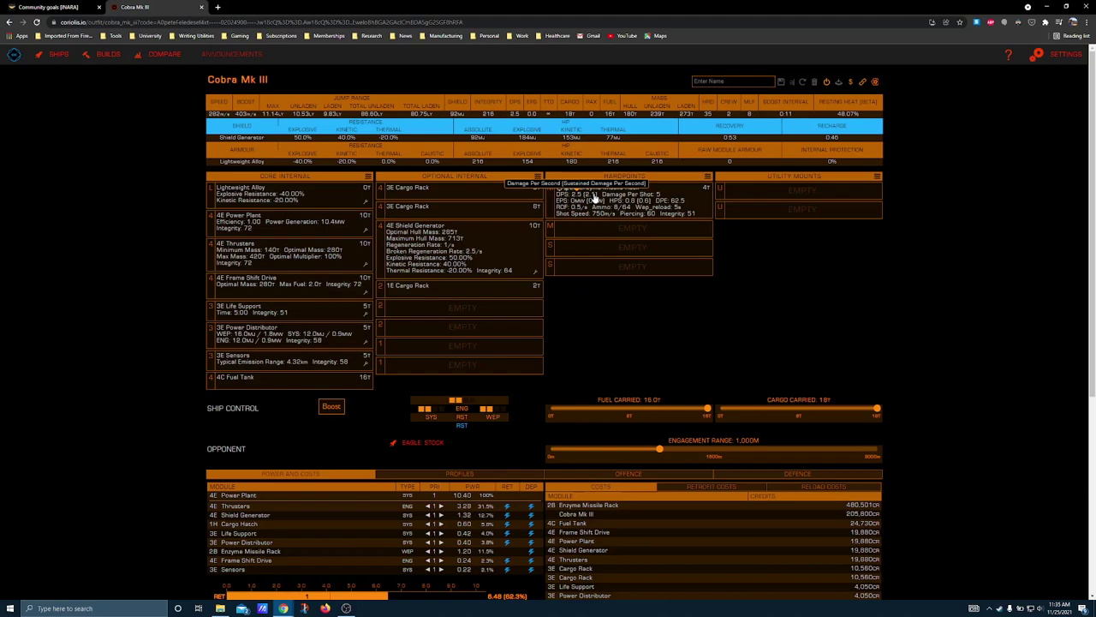
# - Launch Calculator via the 'calc' search and compute 5 × 60 = 300
pyautogui.click(67, 608)
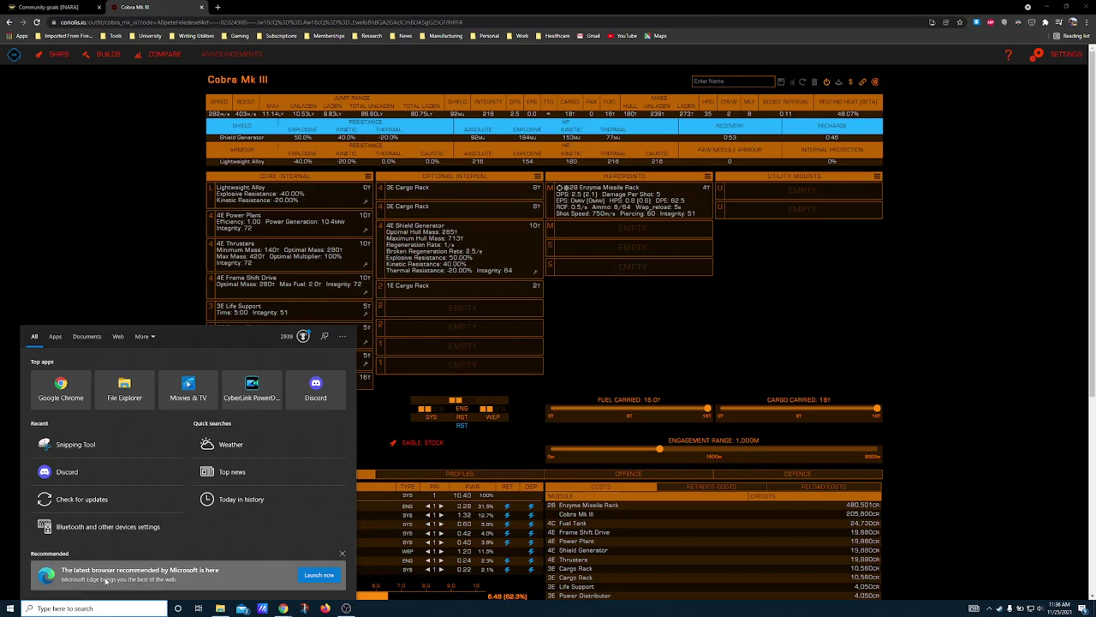
pyautogui.write('calc')
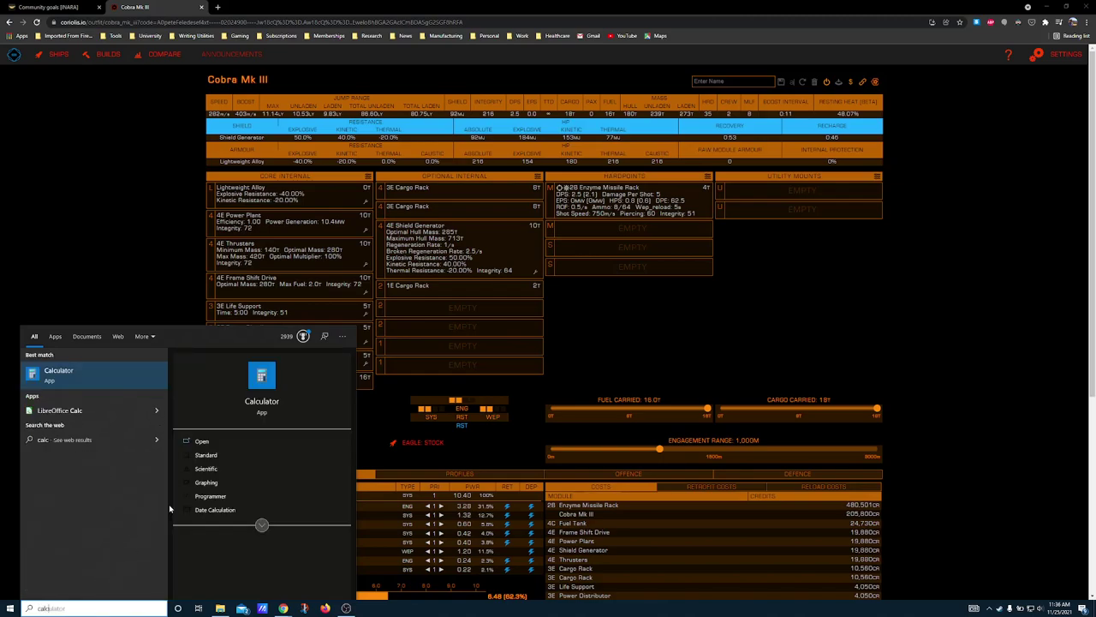
pyautogui.click(85, 375)
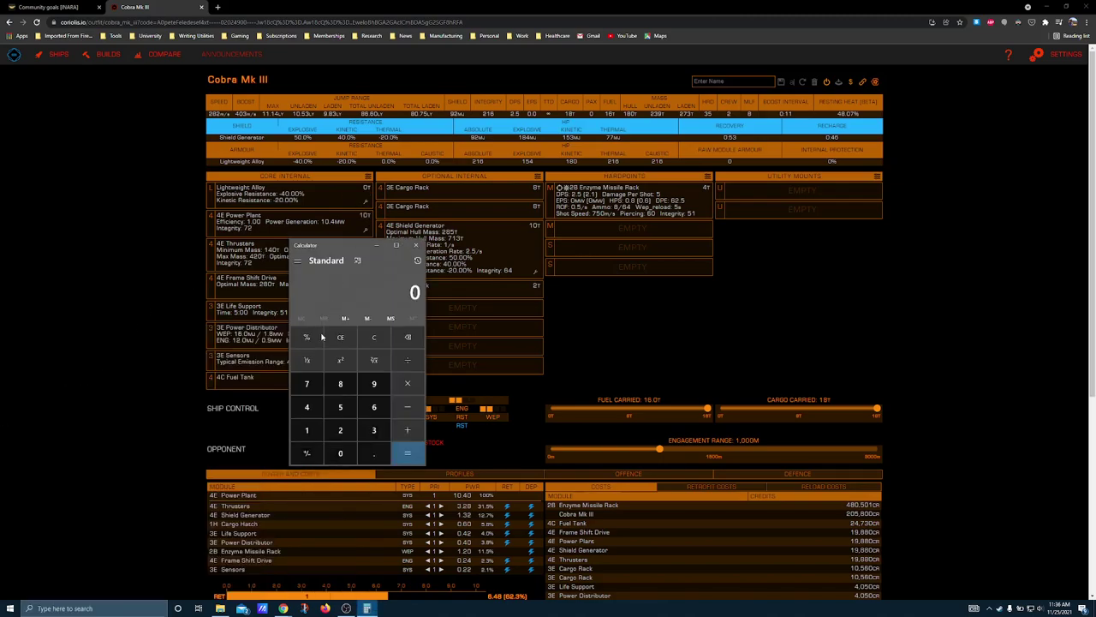
pyautogui.click(347, 411)
pyautogui.click(407, 383)
pyautogui.click(374, 407)
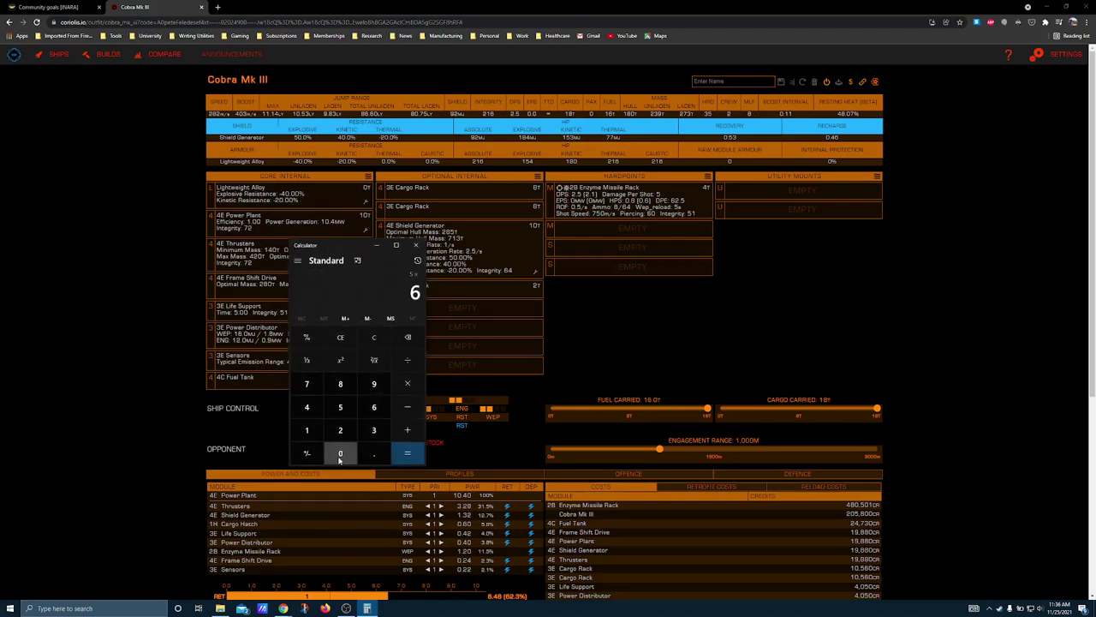
pyautogui.click(340, 452)
pyautogui.click(407, 452)
# - Move the Calculator window to the upper left, then close it
pyautogui.moveTo(351, 246); pyautogui.dragTo(95, 96)
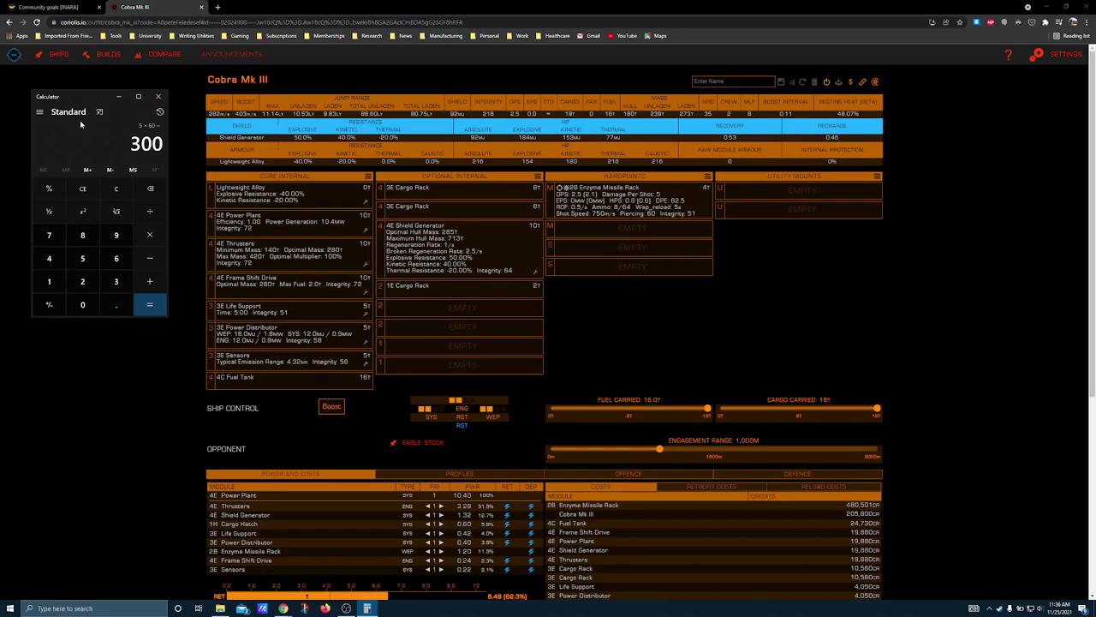
pyautogui.moveTo(97, 96); pyautogui.dragTo(119, 103)
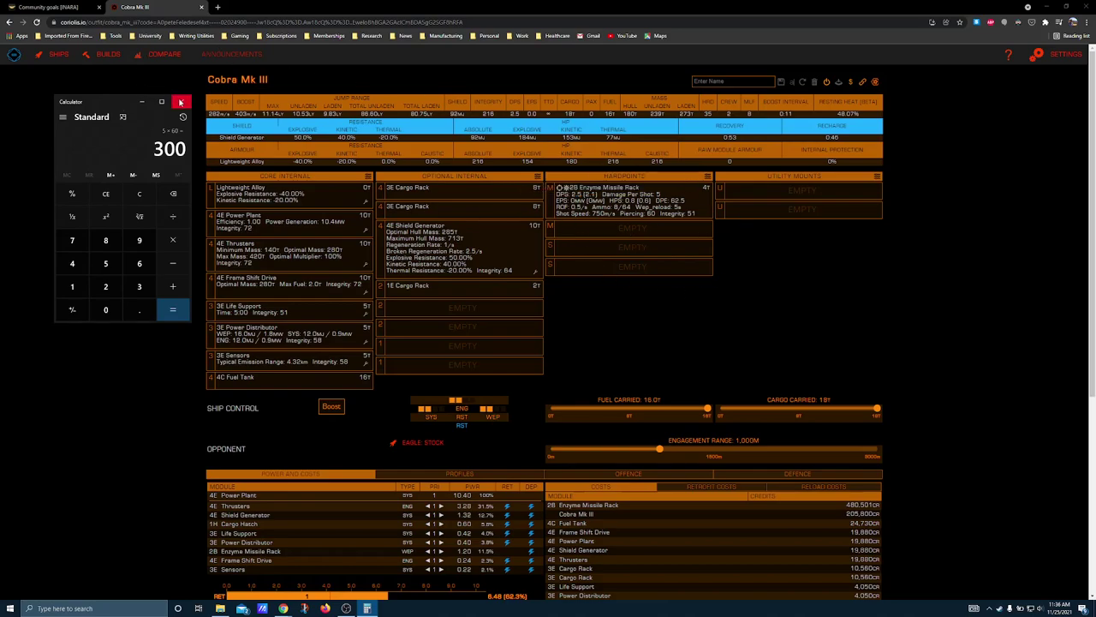
pyautogui.click(180, 102)
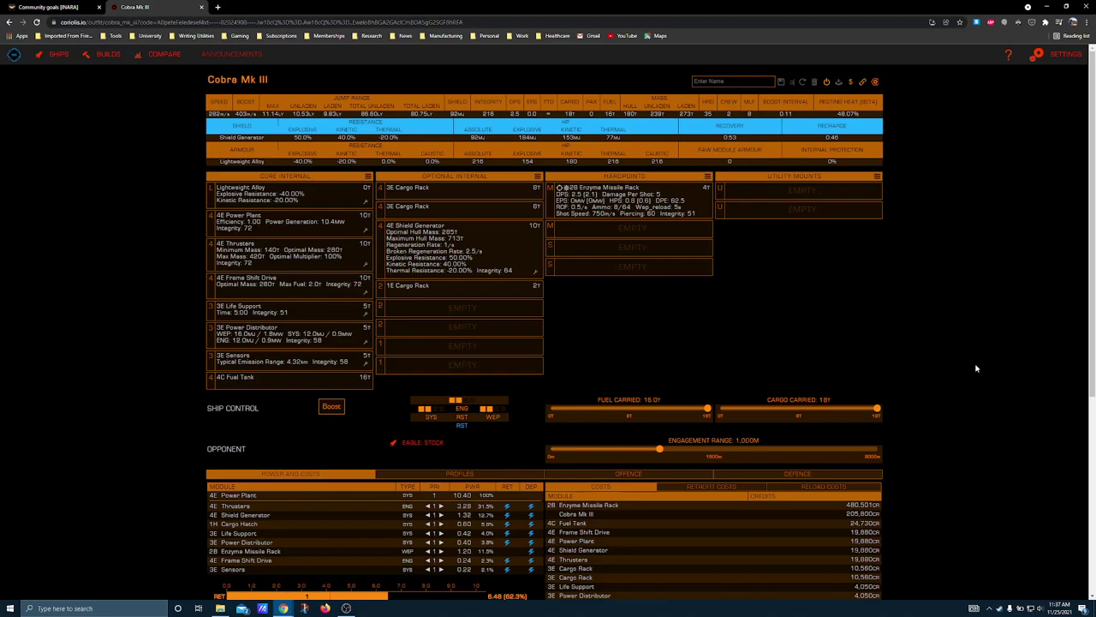
# - In Inara, highlight the Neo-Marlinist enzyme missile rack reward wording and who receives the module
pyautogui.click(30, 6)
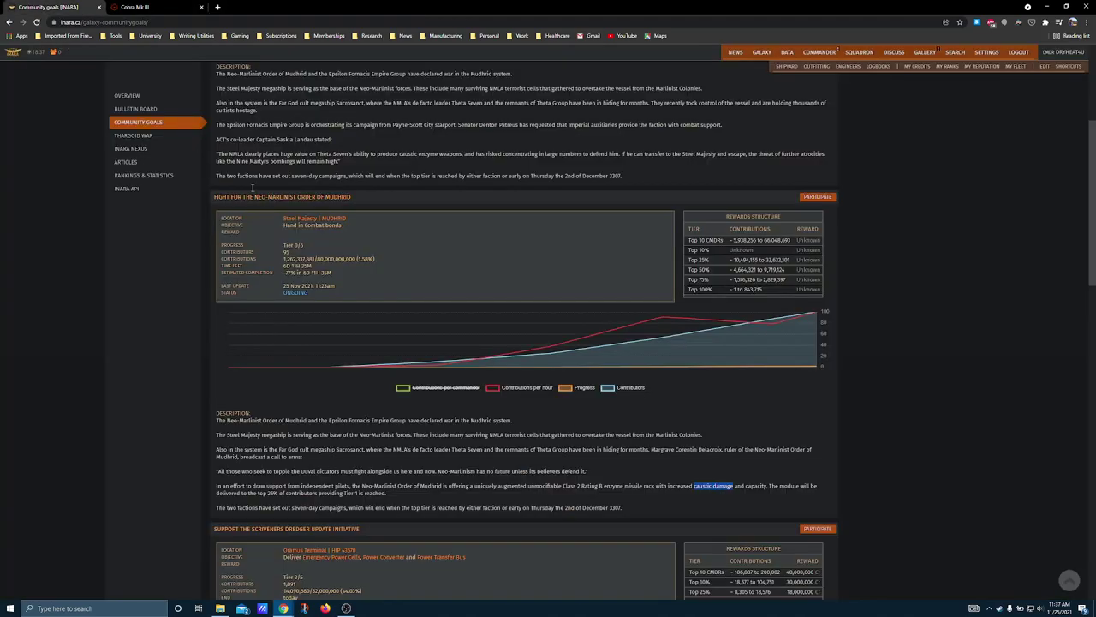
pyautogui.scroll(3, 279, 301)
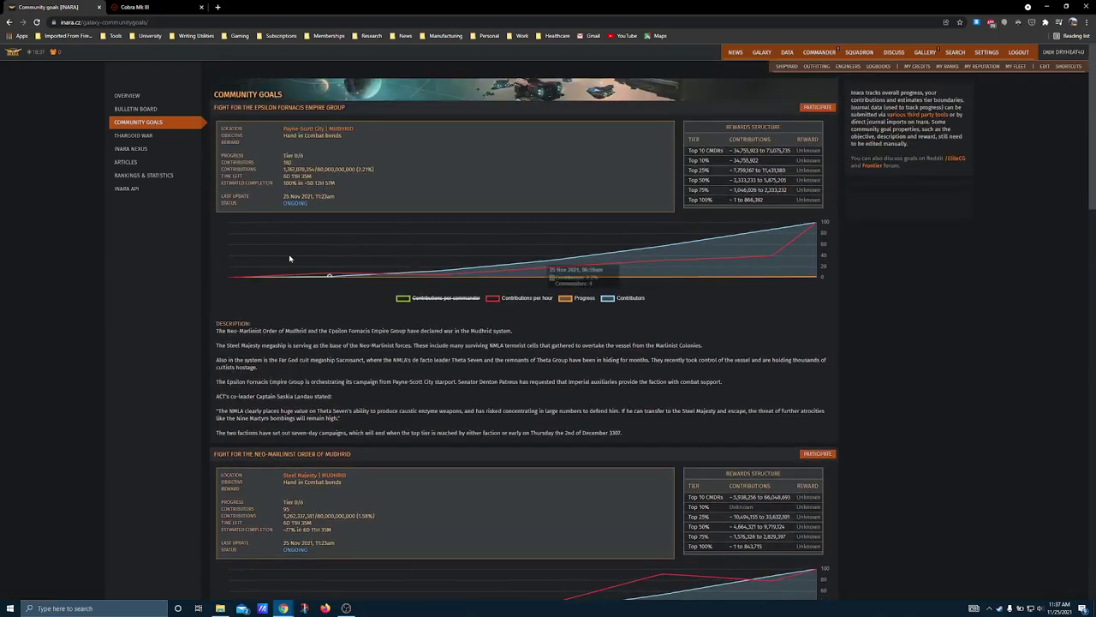
pyautogui.scroll(-3, 318, 283)
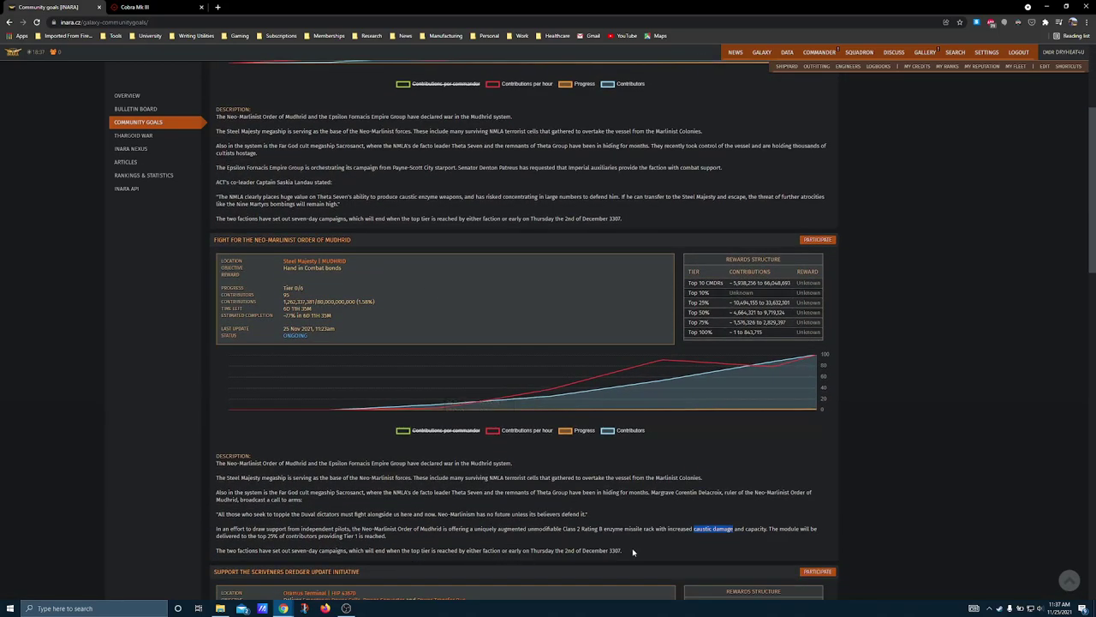
pyautogui.click(635, 532)
pyautogui.moveTo(604, 531); pyautogui.dragTo(767, 531)
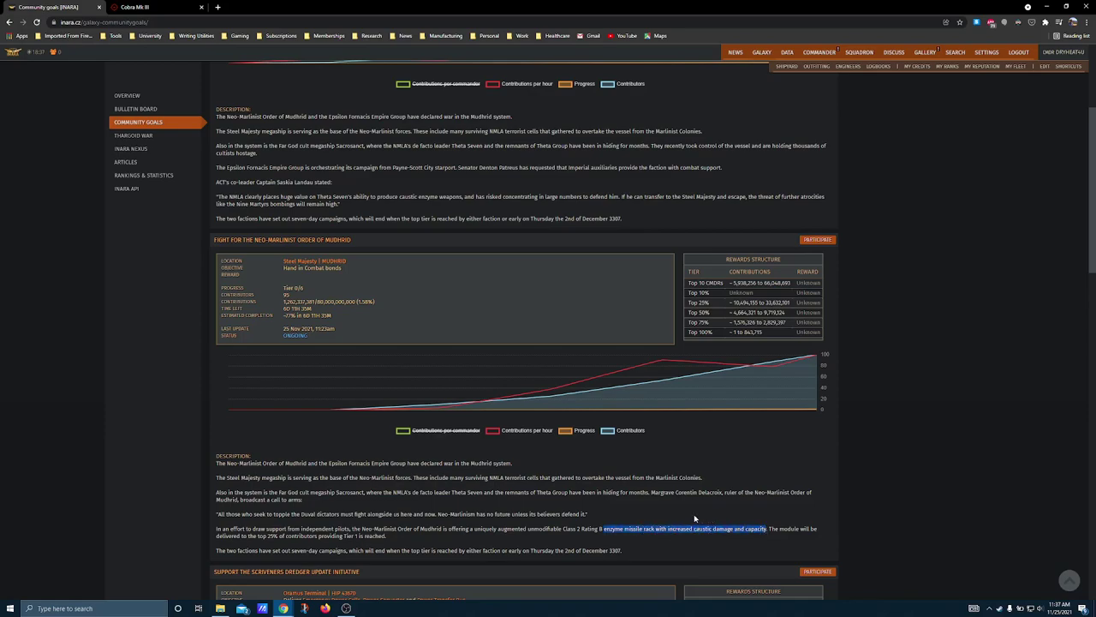
pyautogui.click(624, 509)
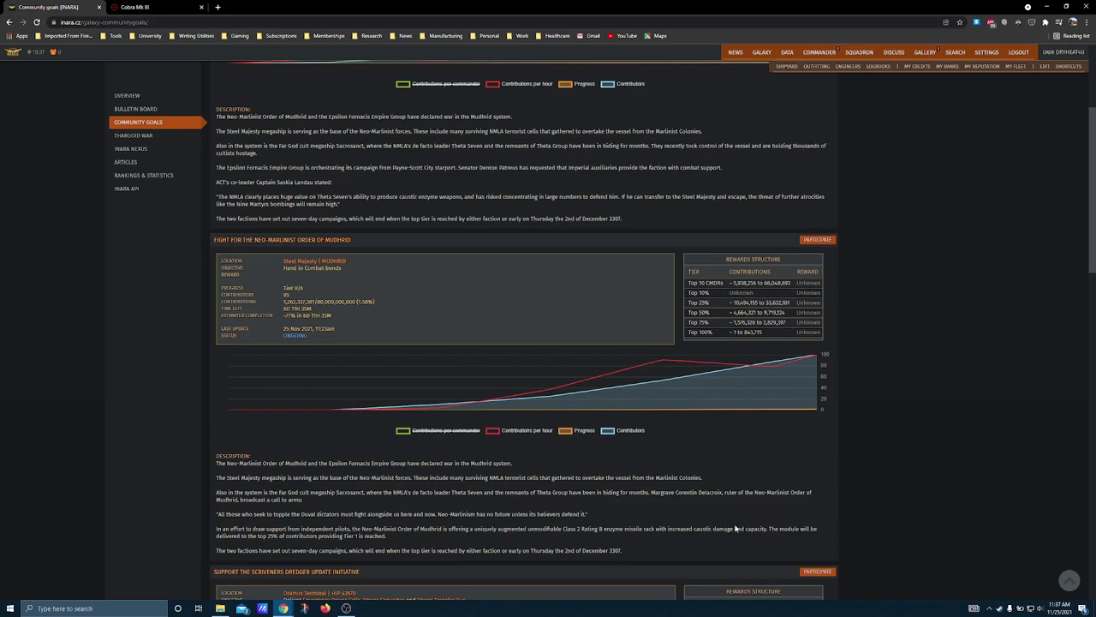
pyautogui.moveTo(746, 528)
pyautogui.mouseDown()
pyautogui.moveTo(764, 534)
pyautogui.moveTo(754, 535)
pyautogui.mouseUp()
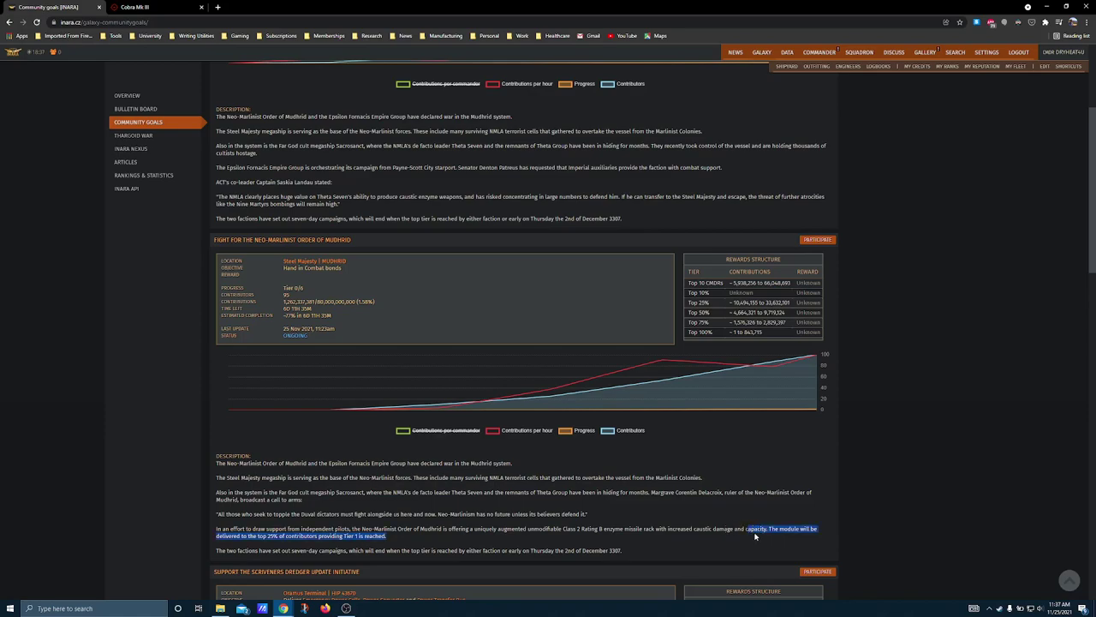
pyautogui.click(739, 531)
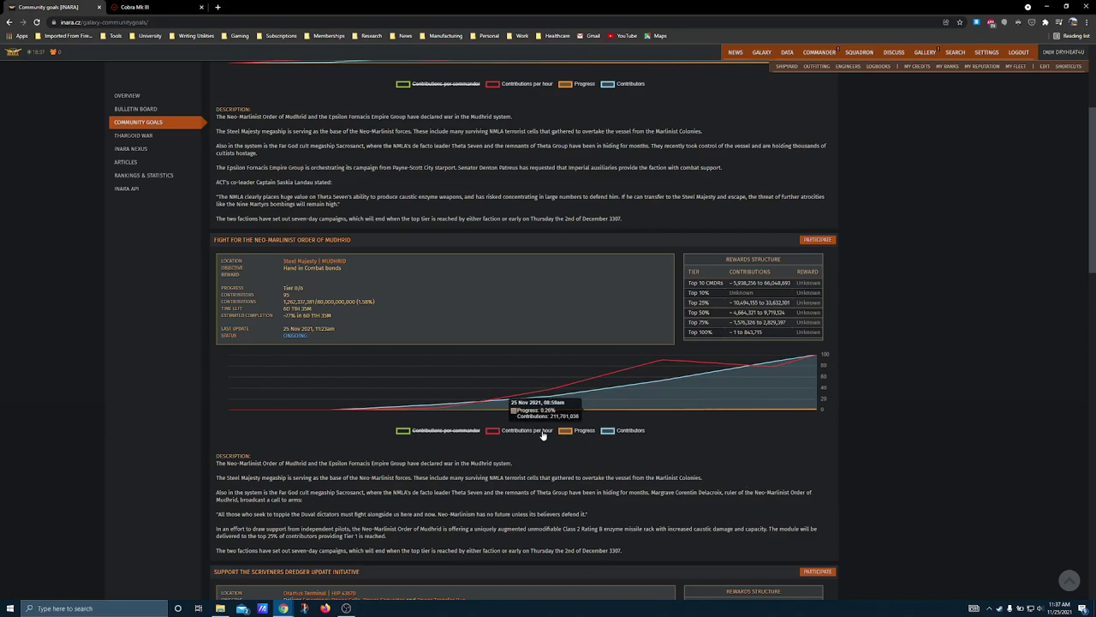
# - Mark the Neo-Marlinist Top 25% contribution range, about 10,494,155 to 33,632,101
pyautogui.scroll(3, 535, 429)
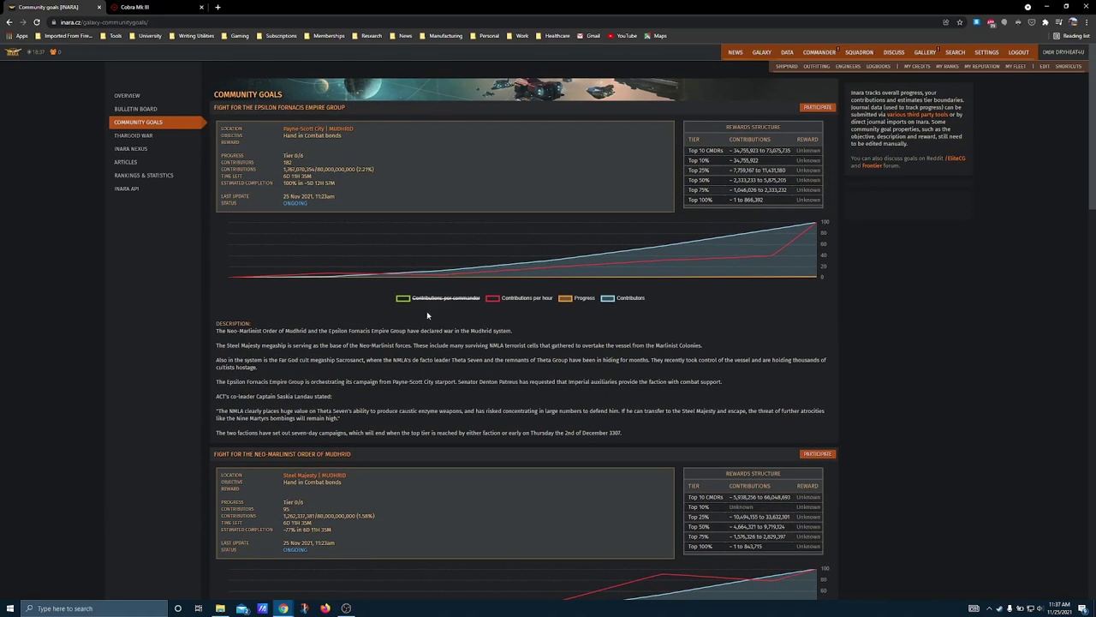
pyautogui.scroll(-3, 286, 372)
pyautogui.scroll(3, 285, 372)
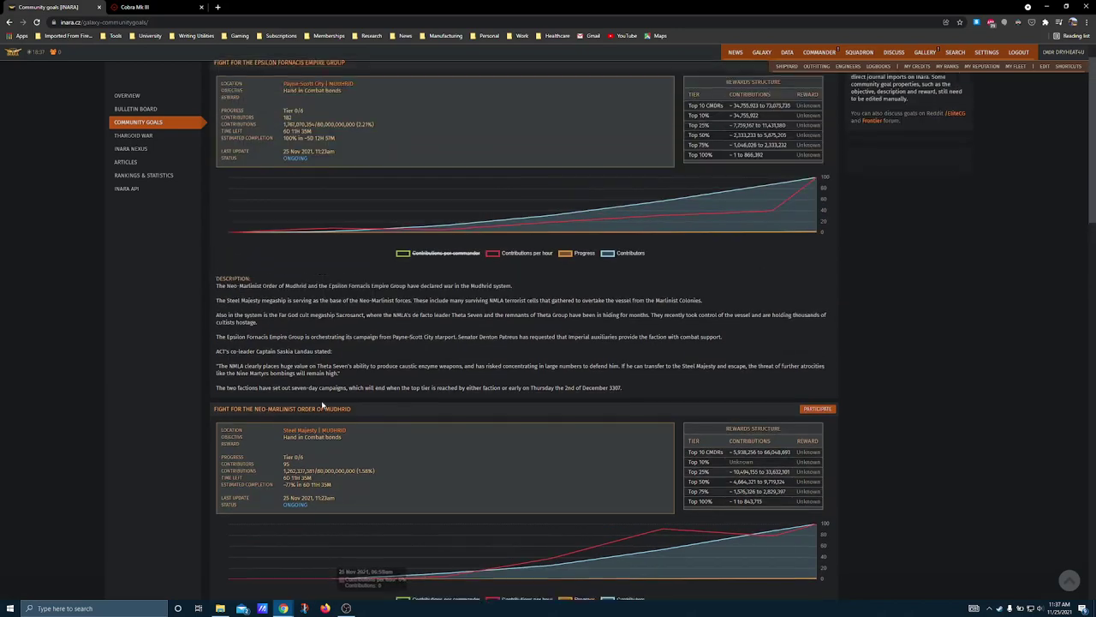
pyautogui.scroll(-2, 609, 400)
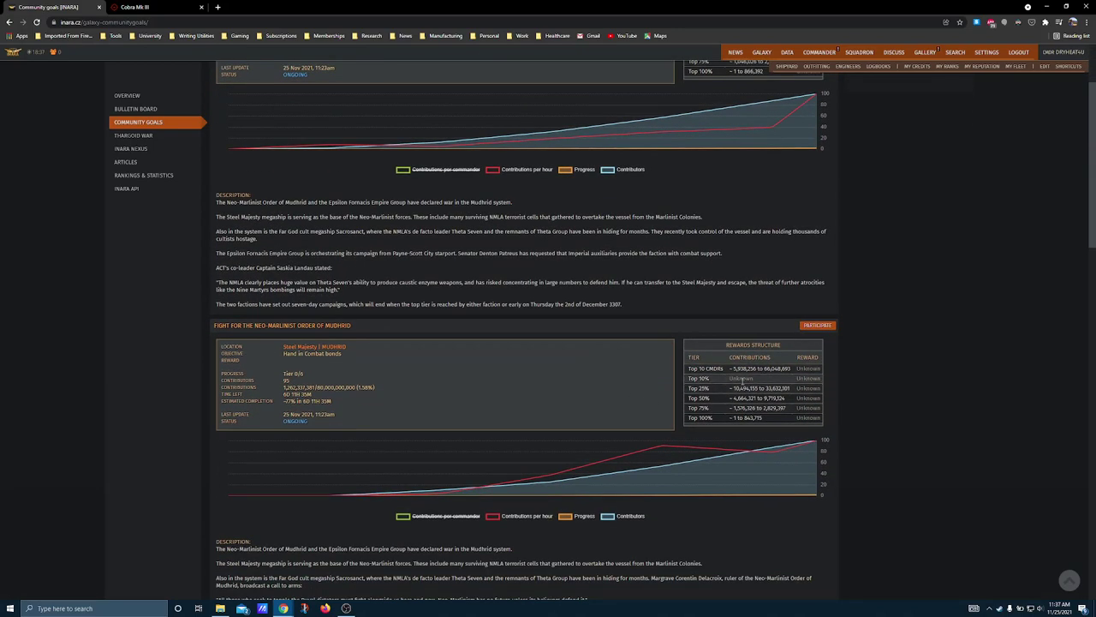
pyautogui.scroll(-2, 741, 379)
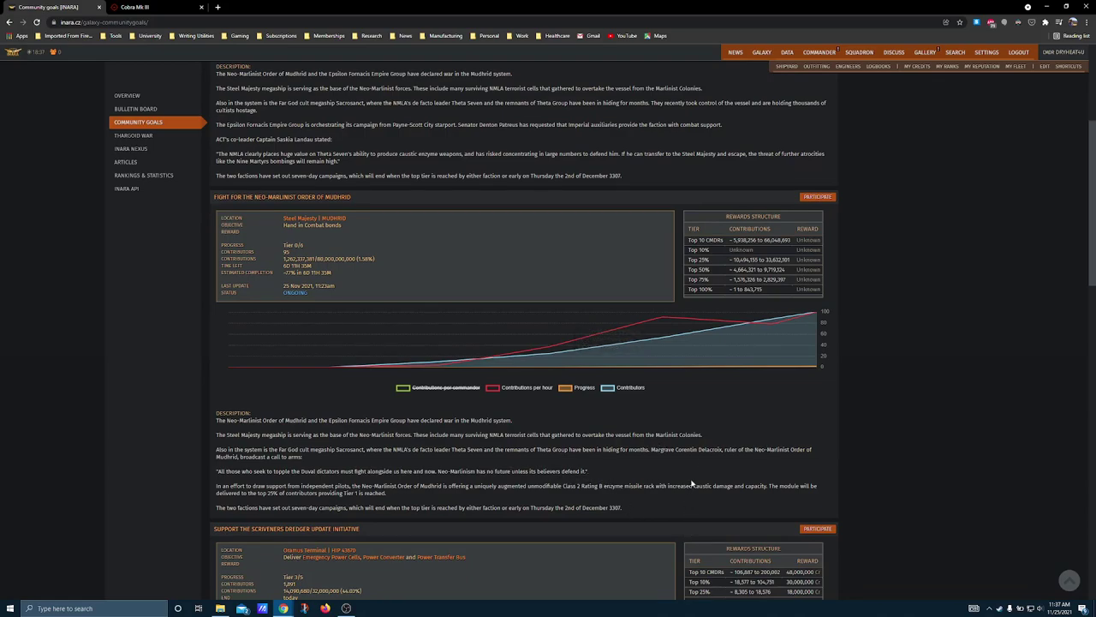
pyautogui.scroll(1, 500, 420)
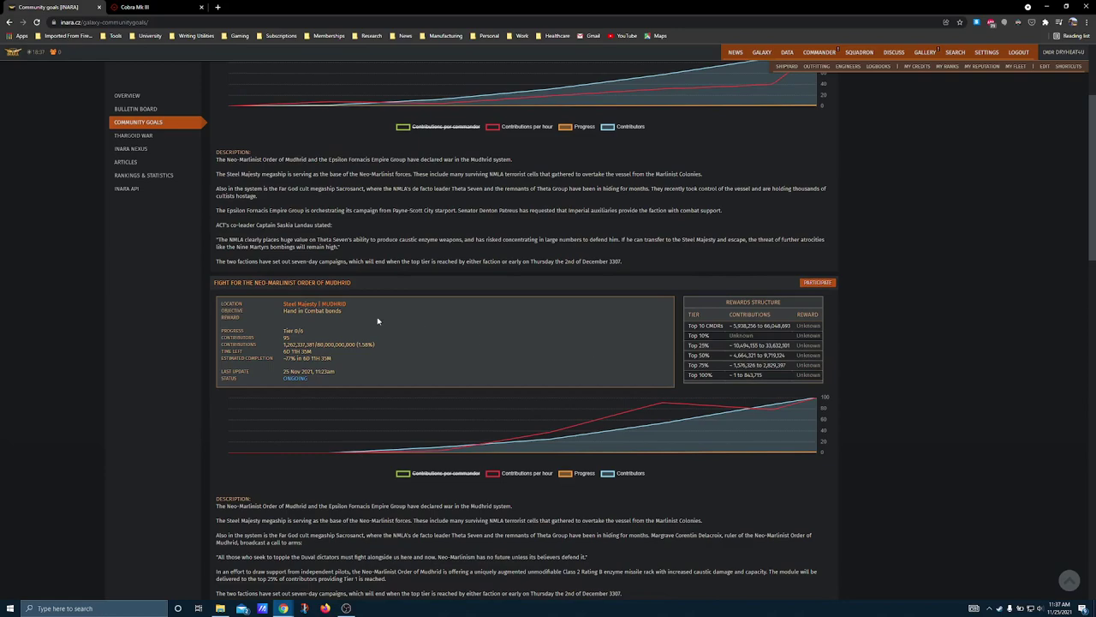
pyautogui.moveTo(729, 345); pyautogui.dragTo(791, 353)
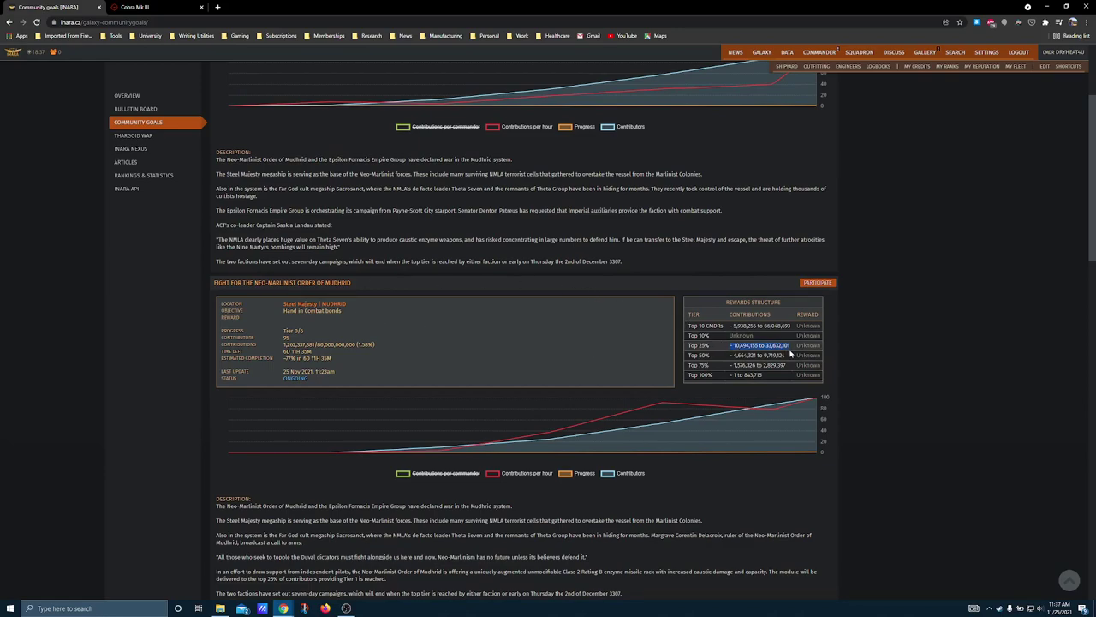
# - Compare Epsilon Fornacis's 100% estimated completion against Neo-Marlinist's ~77%
pyautogui.scroll(1, 670, 398)
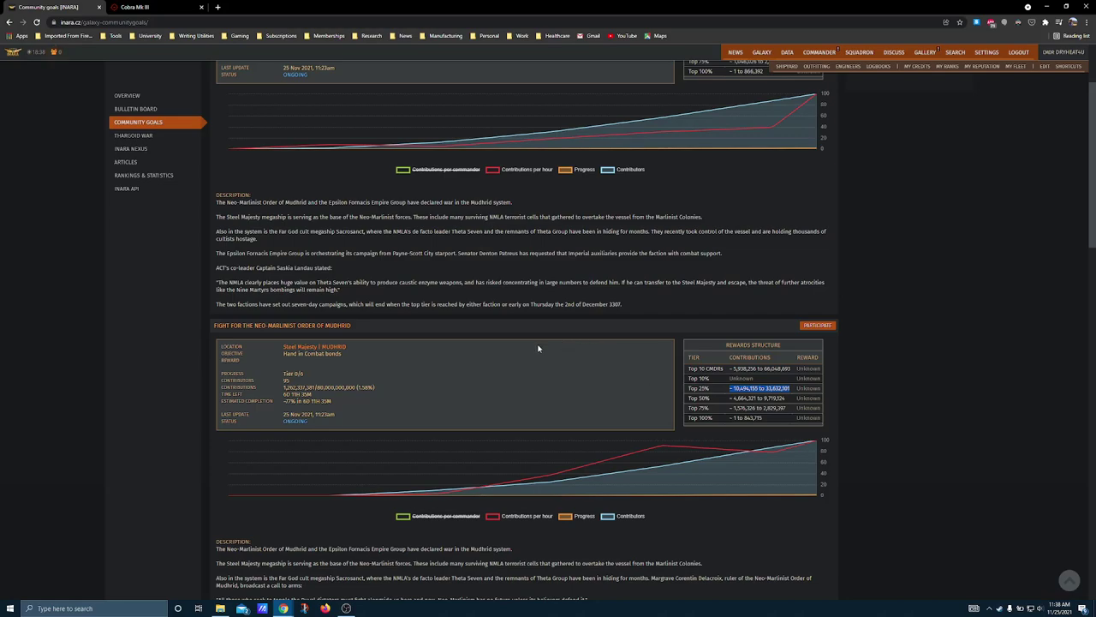
pyautogui.scroll(-2, 582, 353)
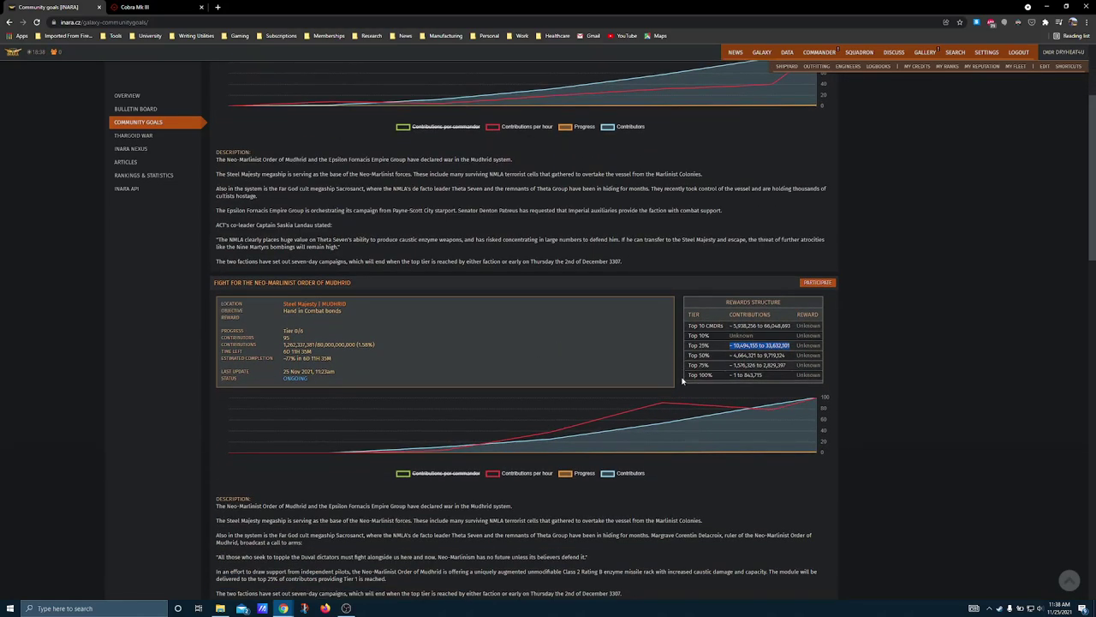
pyautogui.scroll(1, 660, 396)
pyautogui.scroll(3, 661, 395)
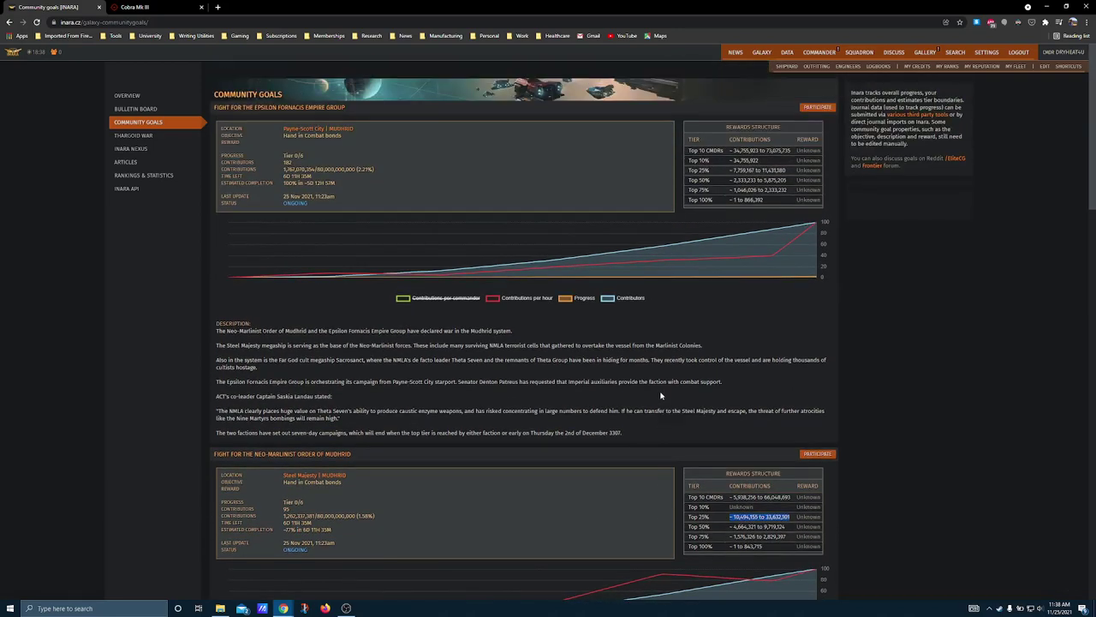
pyautogui.scroll(-5, 557, 412)
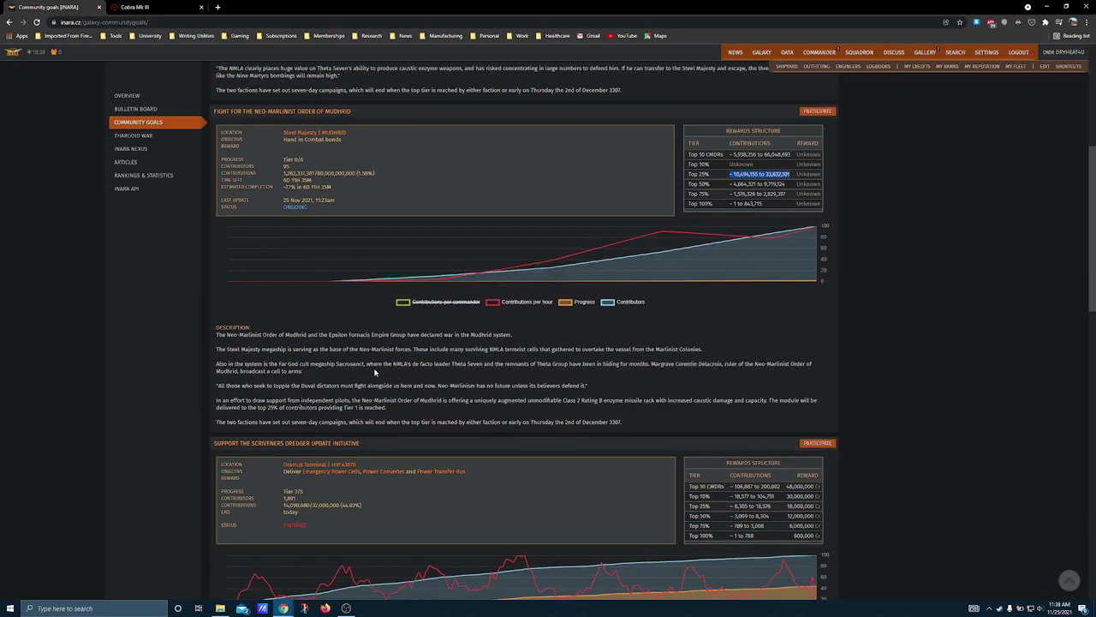
pyautogui.scroll(5, 448, 357)
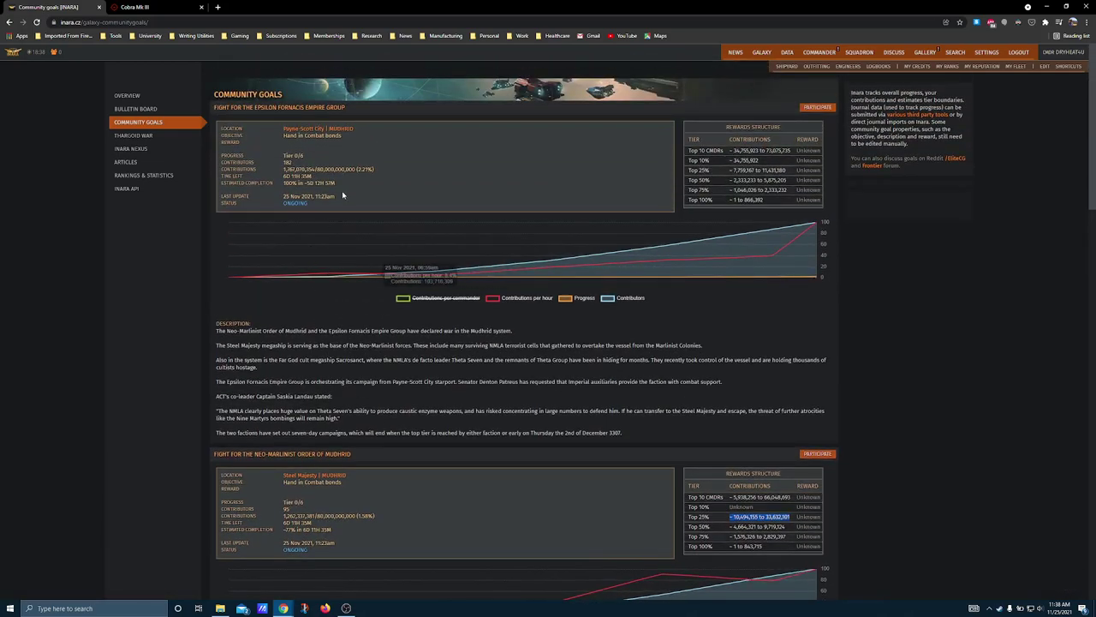
pyautogui.moveTo(600, 228)
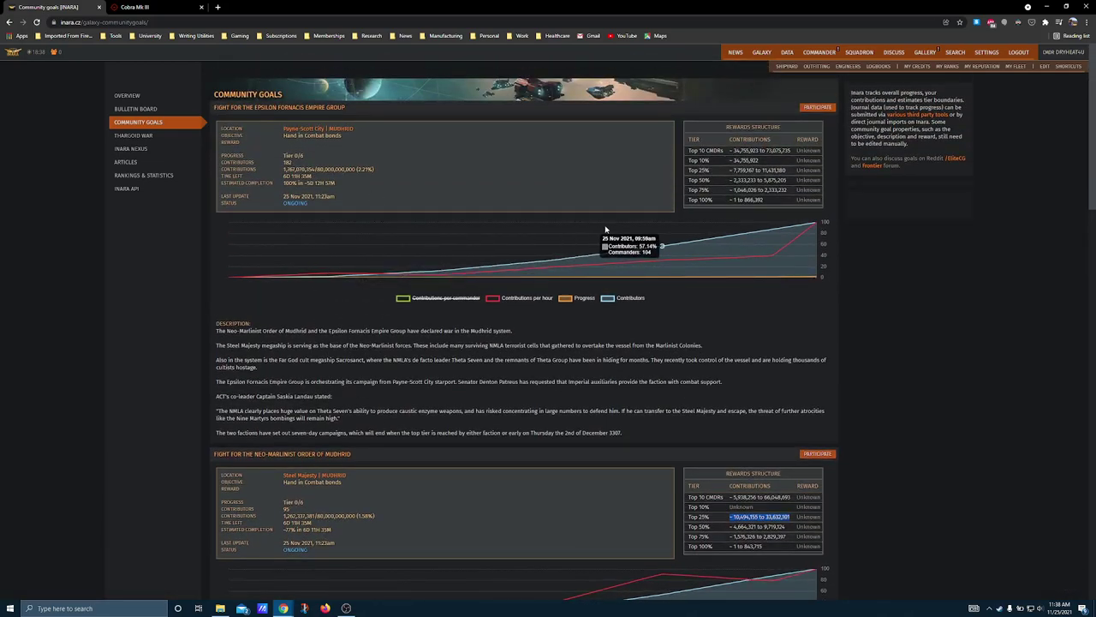